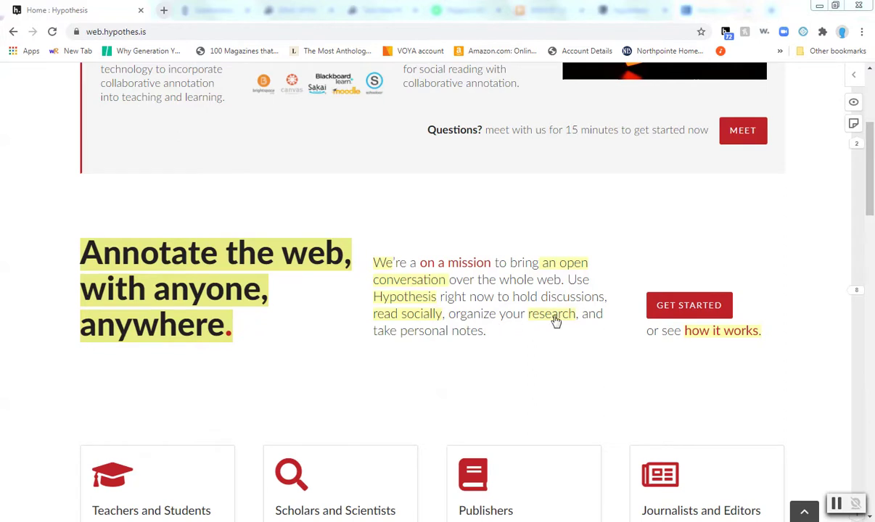
Look over the Hypothesis home page and view the public annotations on the heading "Annotate the web, with anyone, anywhere.".
{"action": "scroll", "coordinate": [632, 352], "scroll_direction": "down", "scroll_amount": 3}
{"action": "scroll", "coordinate": [624, 345], "scroll_direction": "down", "scroll_amount": 4}
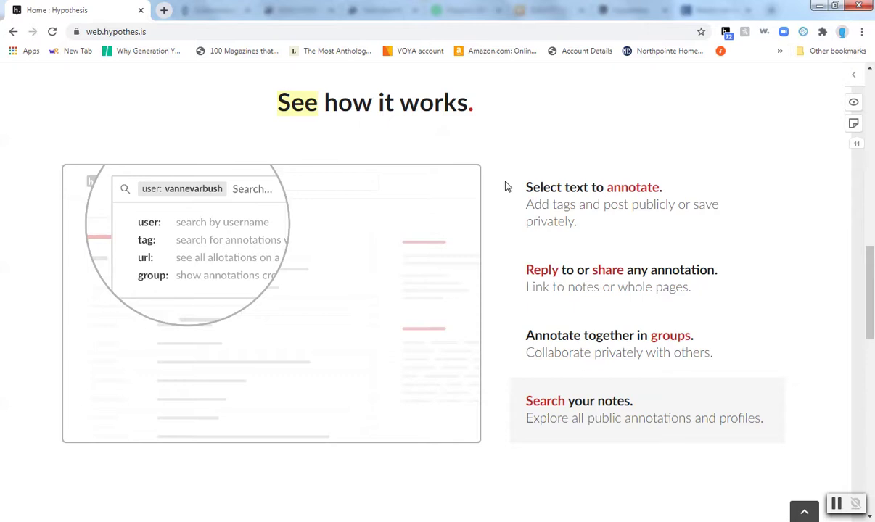
{"action": "scroll", "coordinate": [508, 189], "scroll_direction": "up", "scroll_amount": 8}
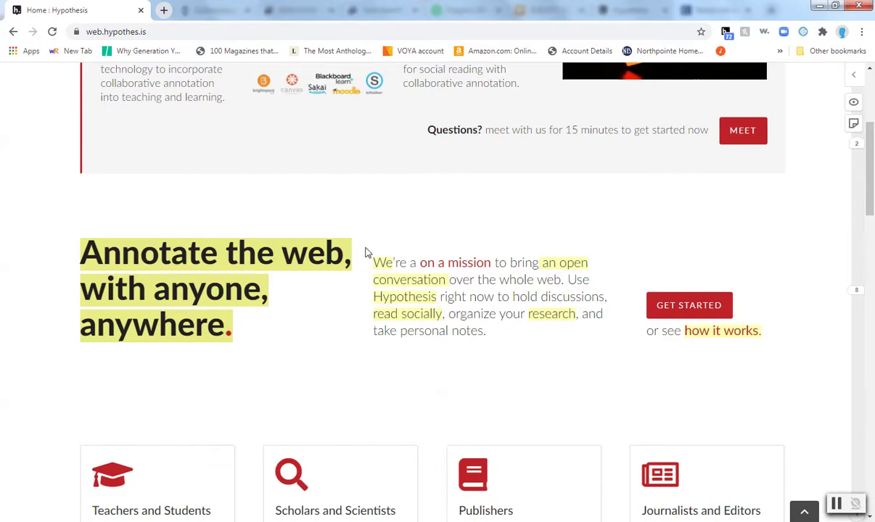
{"action": "left_click", "coordinate": [283, 260]}
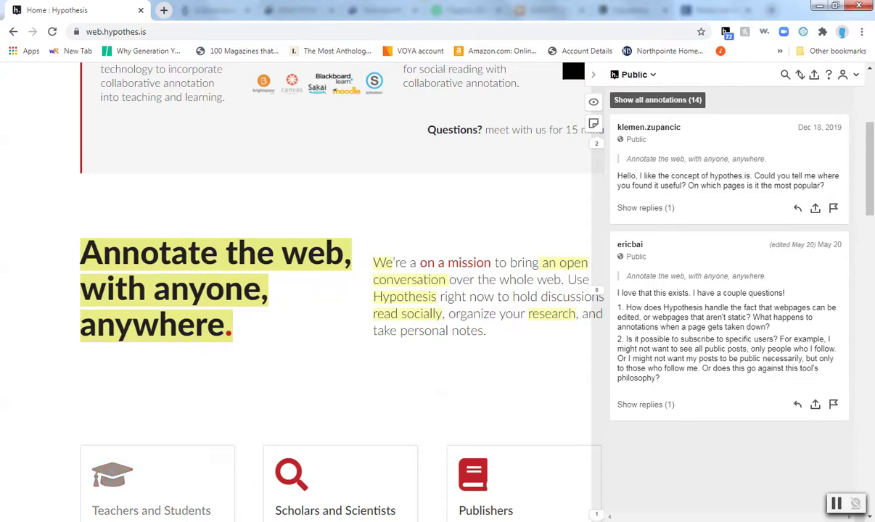
Search the web for "suu library" in a new browser tab and open the SUU Library site.
{"action": "left_click", "coordinate": [165, 10]}
{"action": "type", "text": "suu library"}
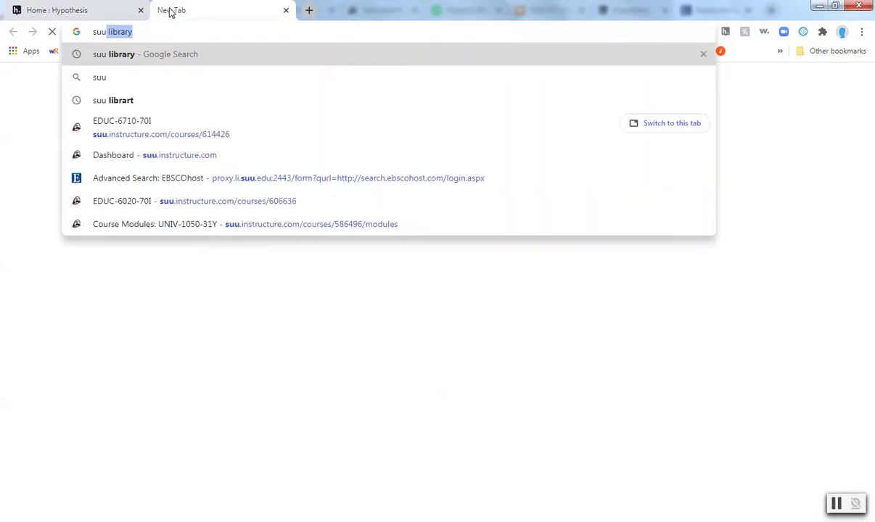
{"action": "key", "text": "Return"}
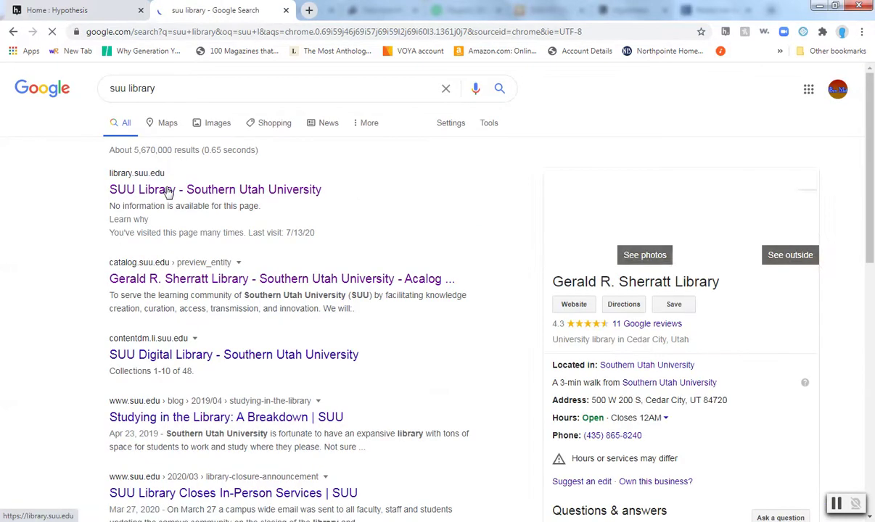
{"action": "left_click", "coordinate": [166, 188]}
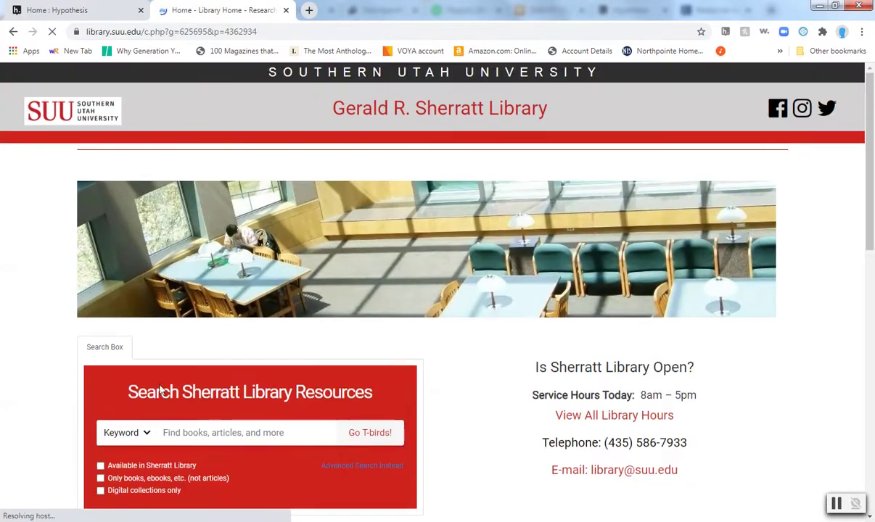
Search the Sherratt Library resources by keyword for "technology in education".
{"action": "left_click", "coordinate": [191, 432]}
{"action": "scroll", "coordinate": [234, 353], "scroll_direction": "down", "scroll_amount": 3}
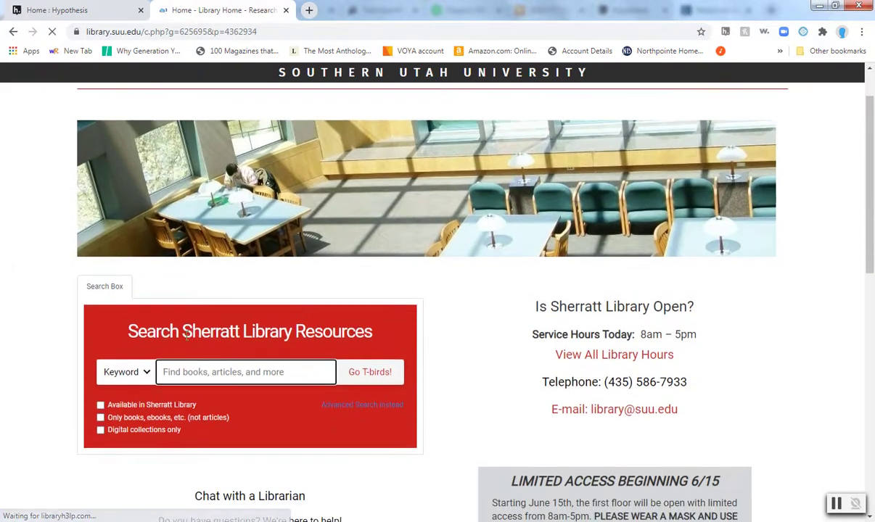
{"action": "left_click", "coordinate": [181, 312]}
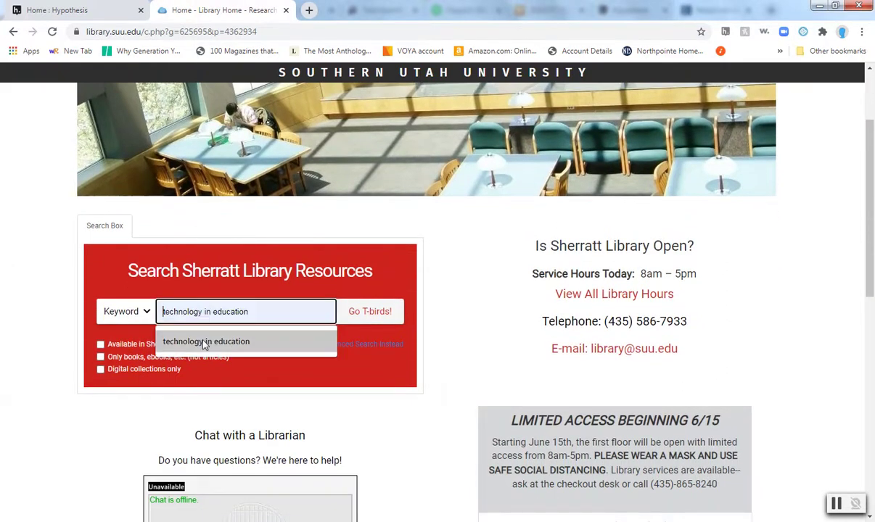
{"action": "left_click", "coordinate": [202, 342]}
{"action": "scroll", "coordinate": [333, 313], "scroll_direction": "down", "scroll_amount": 2}
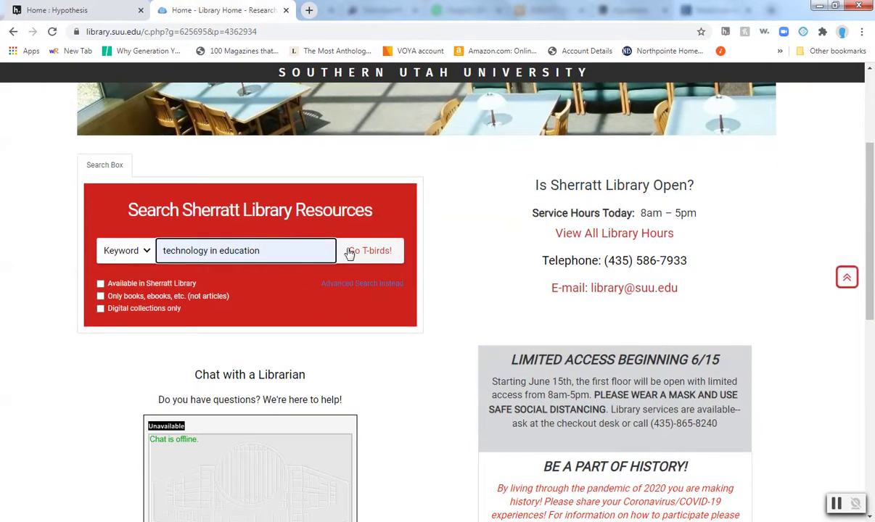
{"action": "left_click", "coordinate": [348, 250]}
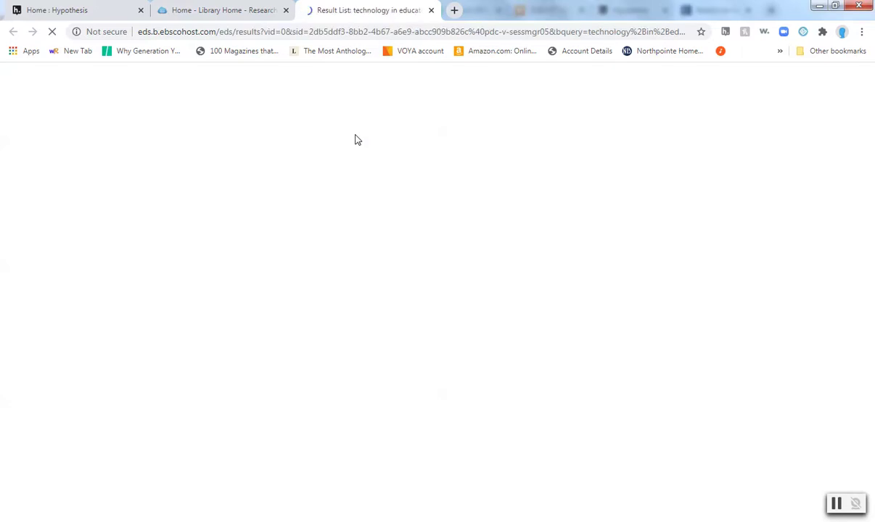
Activate Hypothesis with highlights shown on the search results page and start a new page note.
{"action": "scroll", "coordinate": [207, 266], "scroll_direction": "down", "scroll_amount": 1}
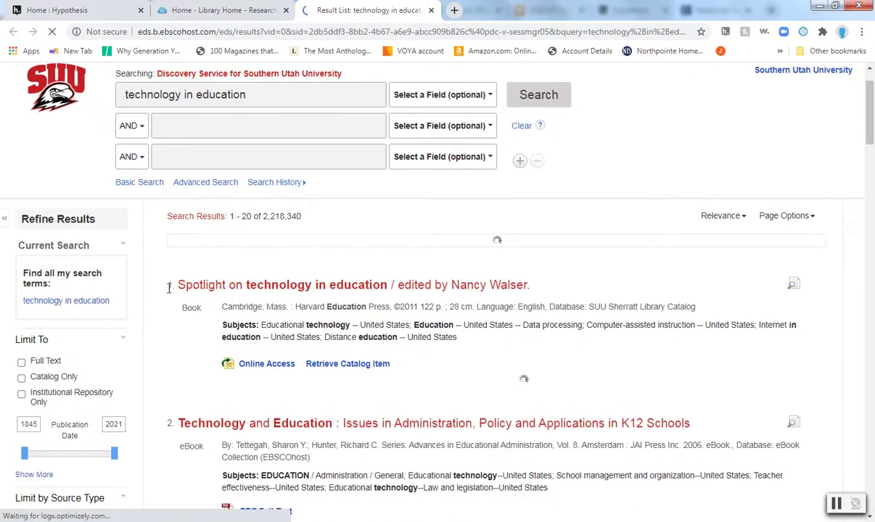
{"action": "scroll", "coordinate": [178, 311], "scroll_direction": "down", "scroll_amount": 1}
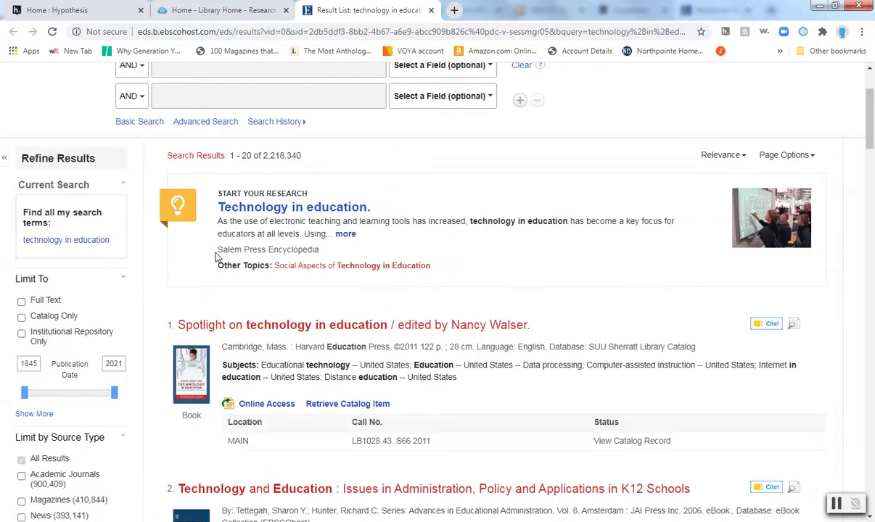
{"action": "scroll", "coordinate": [212, 256], "scroll_direction": "down", "scroll_amount": 1}
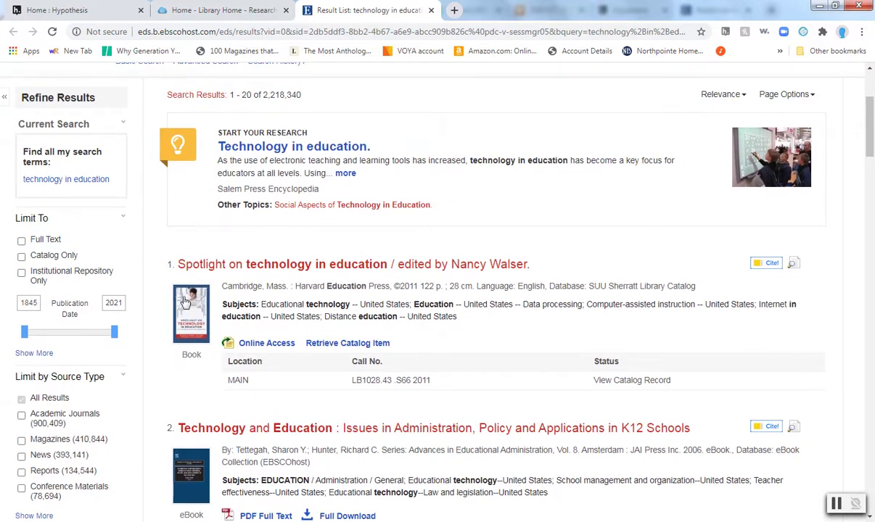
{"action": "left_click_drag", "start_coordinate": [172, 338], "coordinate": [211, 350]}
{"action": "left_click", "coordinate": [496, 197]}
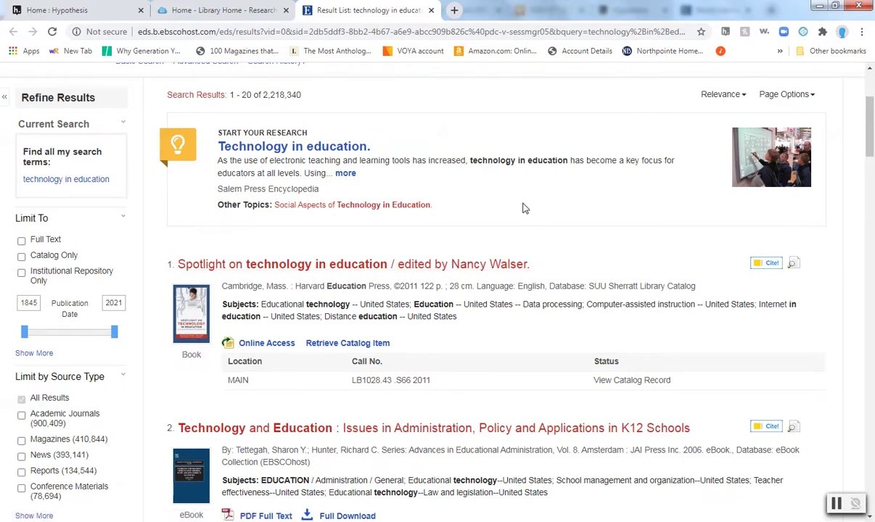
{"action": "left_click", "coordinate": [726, 33]}
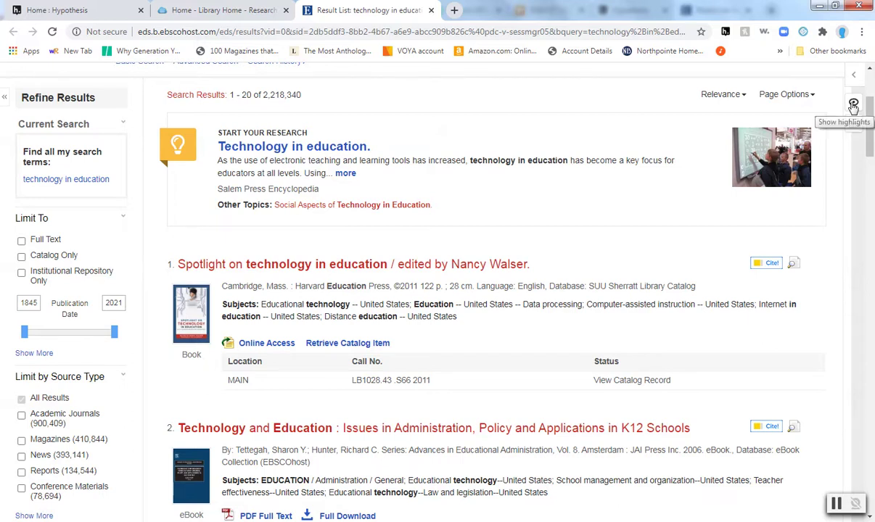
{"action": "left_click", "coordinate": [854, 105]}
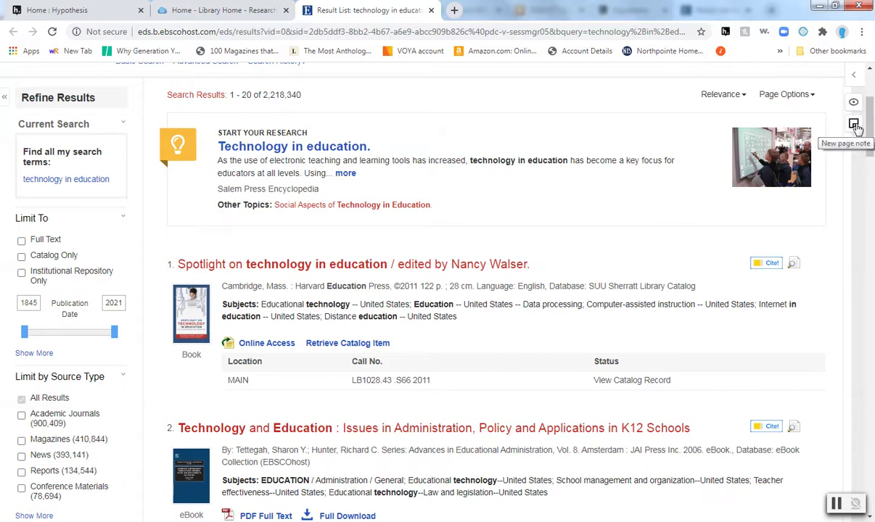
{"action": "left_click", "coordinate": [854, 125]}
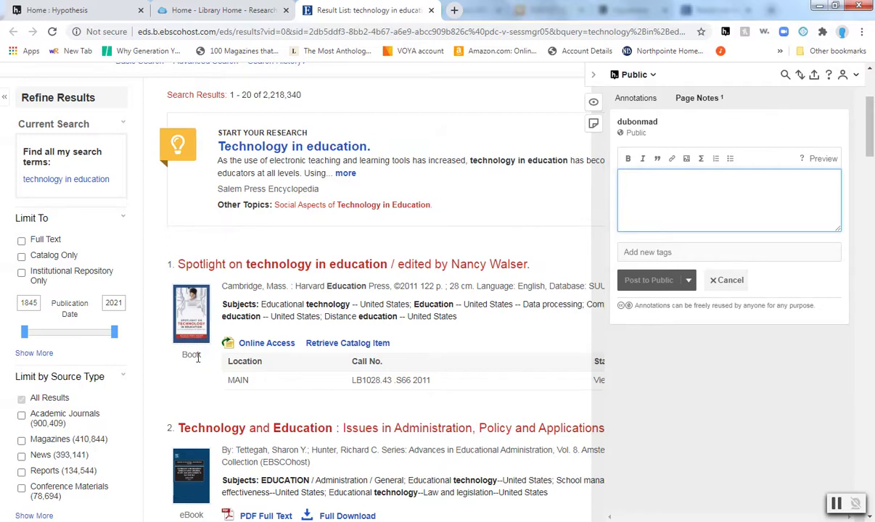
Annotate the "Book" label under the first search result with "This source is a book" and post it to Public.
{"action": "mouse_move", "coordinate": [176, 341]}
{"action": "left_mouse_down"}
{"action": "mouse_move", "coordinate": [253, 347]}
{"action": "mouse_move", "coordinate": [231, 352]}
{"action": "left_mouse_up"}
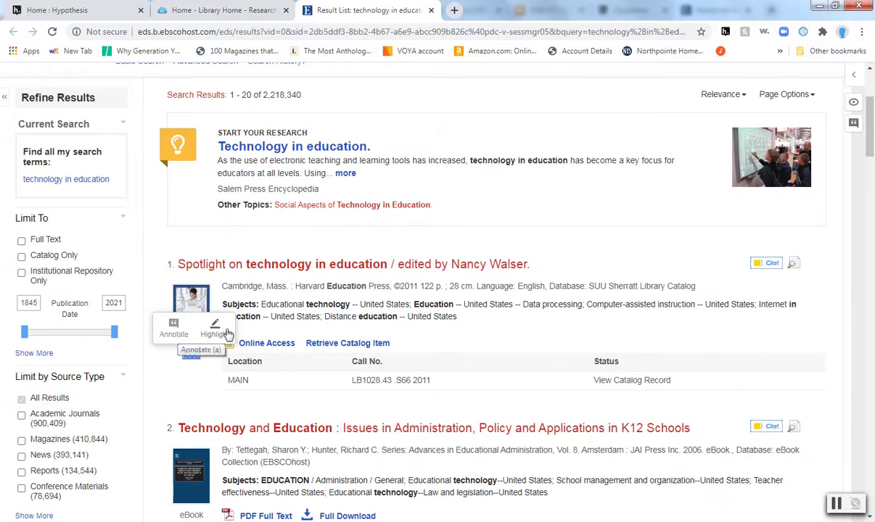
{"action": "left_click", "coordinate": [175, 330]}
{"action": "type", "text": "T"}
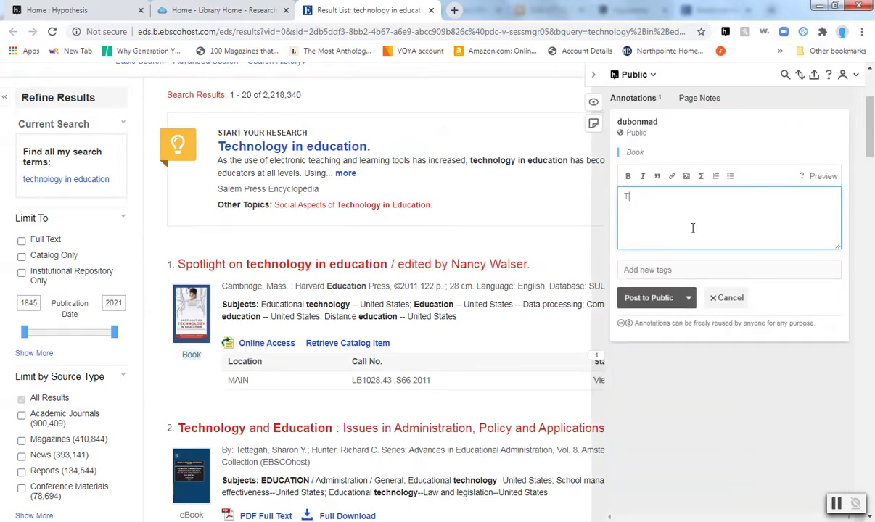
{"action": "type", "text": "his source"}
{"action": "key", "text": "BackSpace"}
{"action": "key", "text": "BackSpace"}
{"action": "type", "text": "rce is a book"}
{"action": "left_click", "coordinate": [662, 297]}
View the annotation group choices in the Hypothesis sidebar, keep Public, and return to the search results.
{"action": "scroll", "coordinate": [757, 140], "scroll_direction": "down", "scroll_amount": 1}
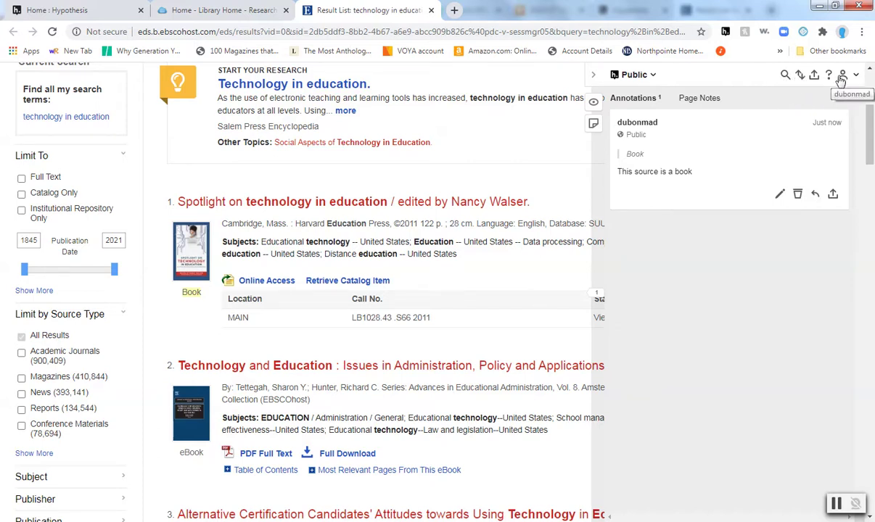
{"action": "left_click", "coordinate": [651, 76]}
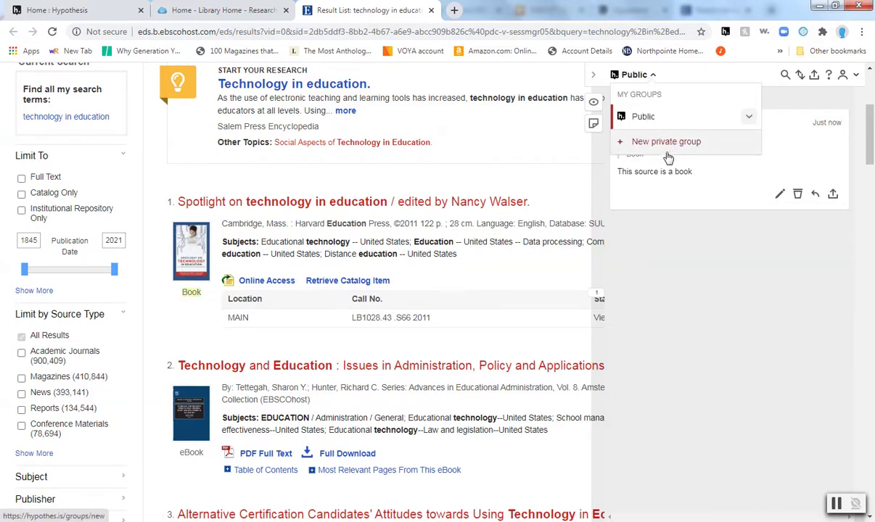
{"action": "left_click", "coordinate": [660, 217]}
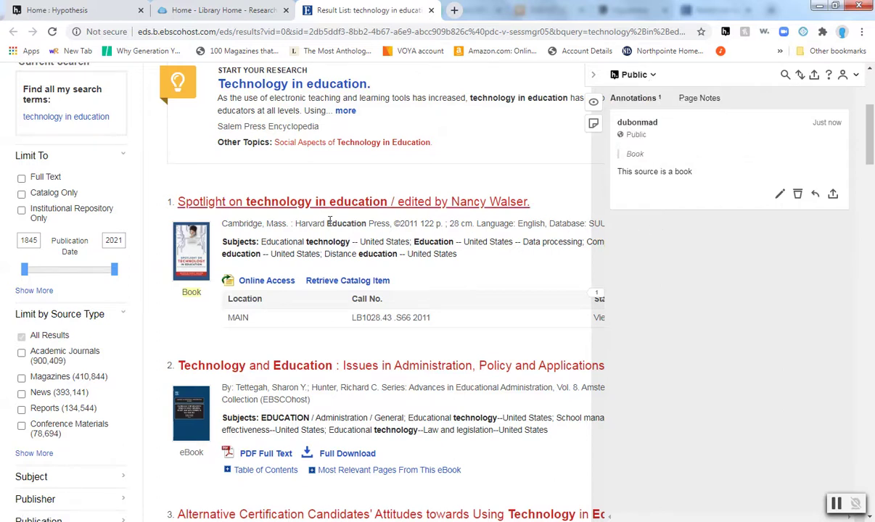
{"action": "scroll", "coordinate": [146, 277], "scroll_direction": "up", "scroll_amount": 4}
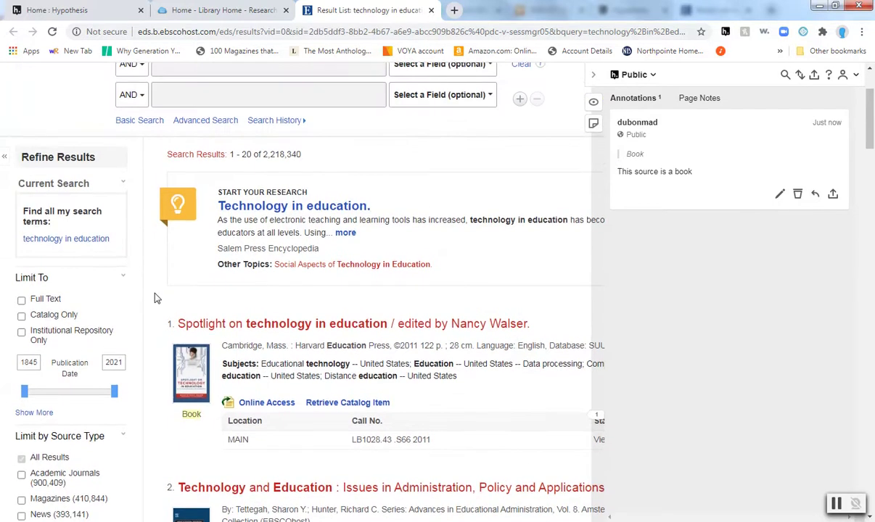